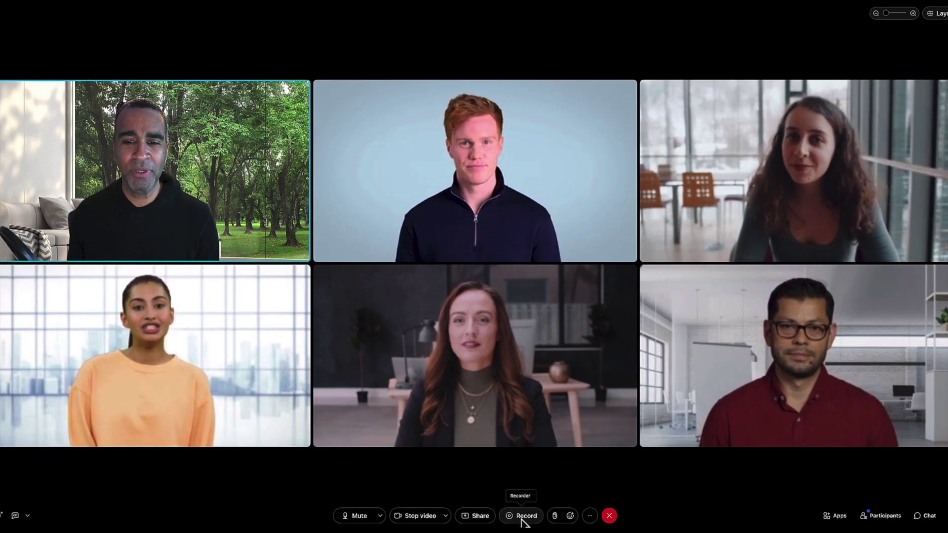
Open the recording layout settings and set the shared-content layout to focused content without participant video
{"action": "left_click", "coordinate": [524, 517]}
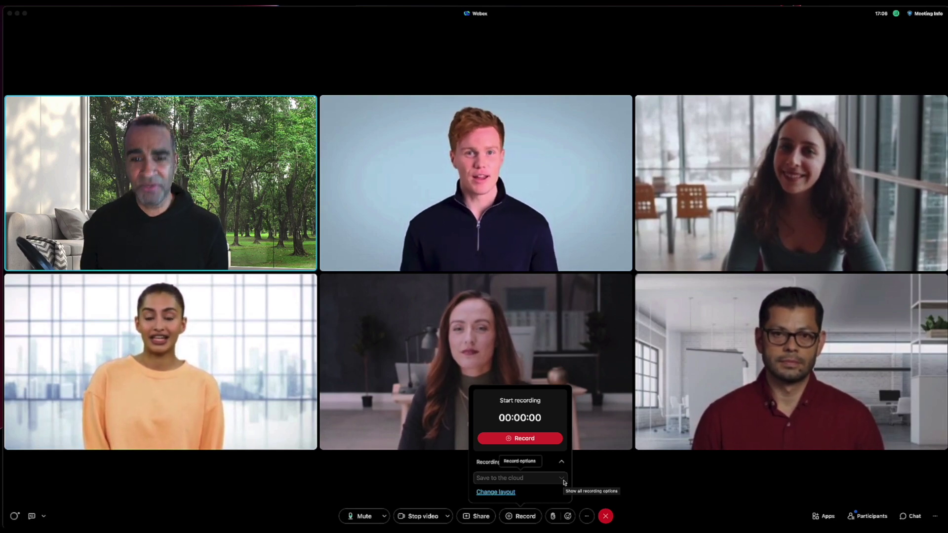
{"action": "left_click", "coordinate": [507, 493]}
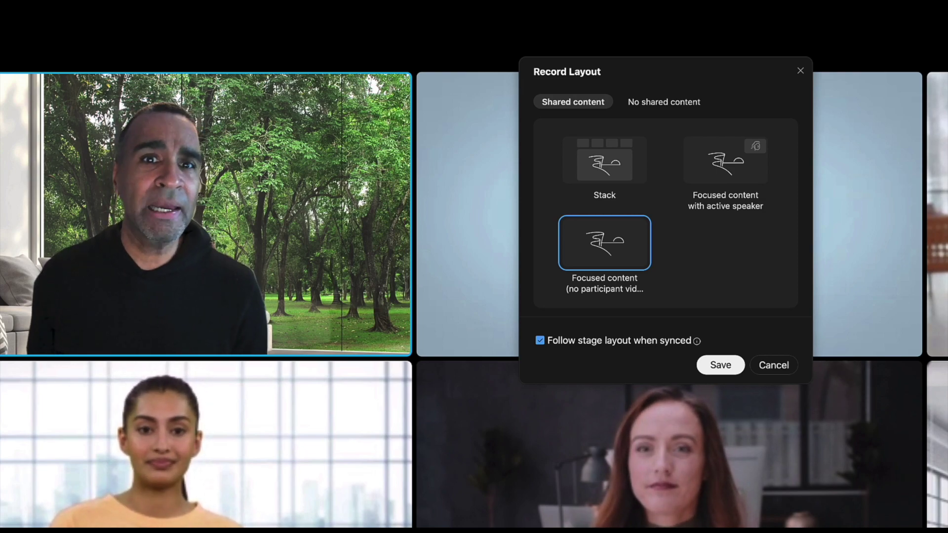
{"action": "left_click", "coordinate": [603, 182]}
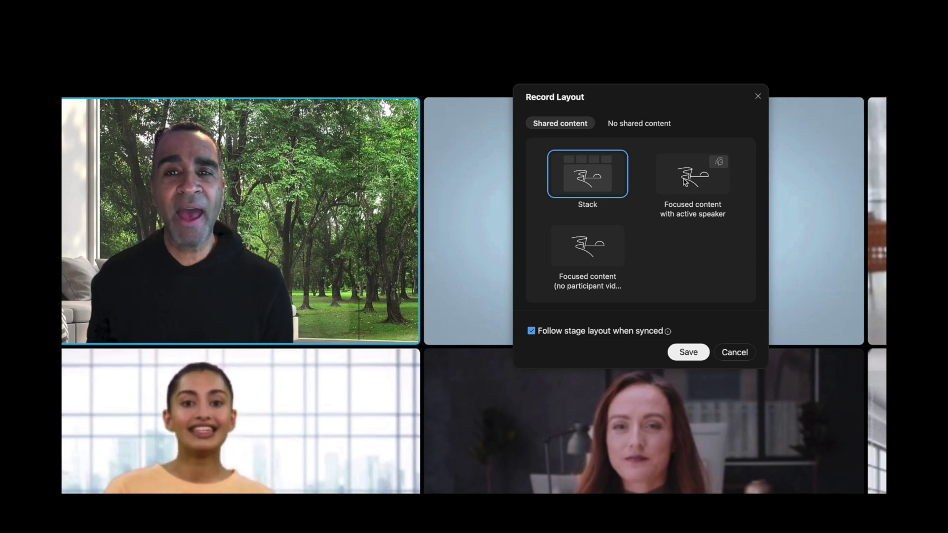
{"action": "left_click", "coordinate": [709, 191]}
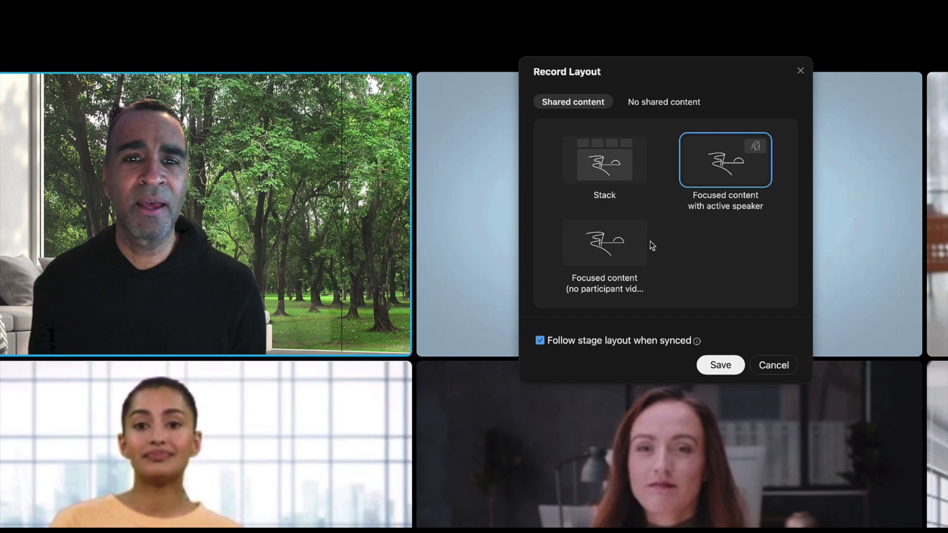
{"action": "left_click", "coordinate": [606, 250]}
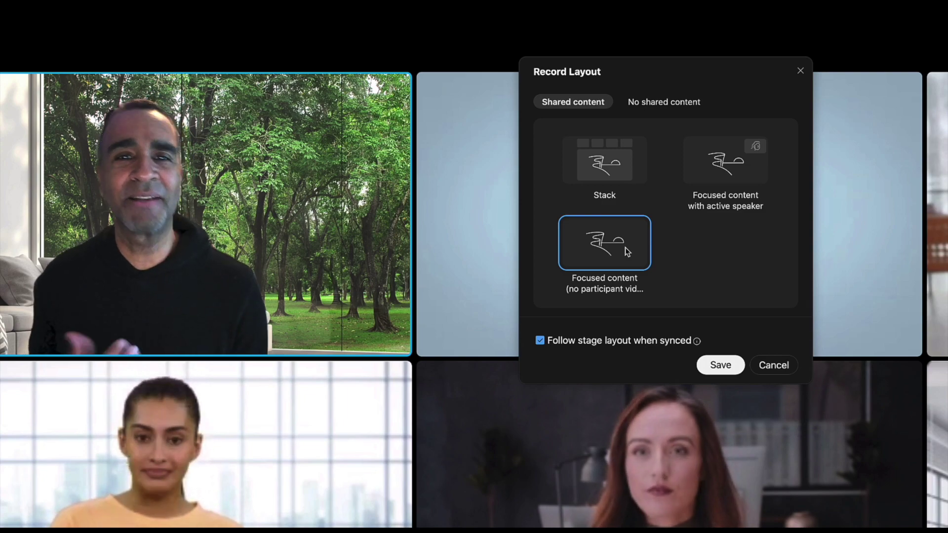
Try the Stack and Focus layouts for no shared content, and settle on Blank without participant video
{"action": "left_click", "coordinate": [674, 110]}
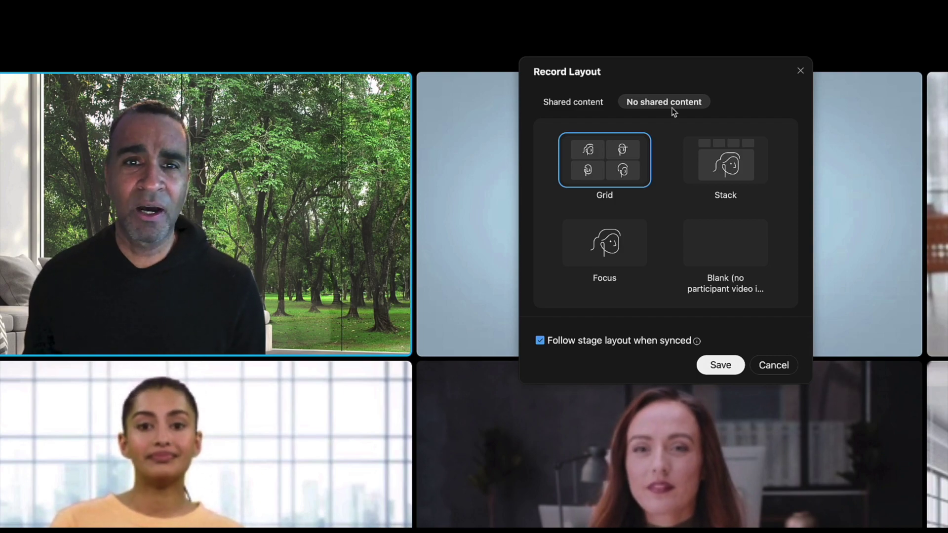
{"action": "left_click", "coordinate": [758, 148]}
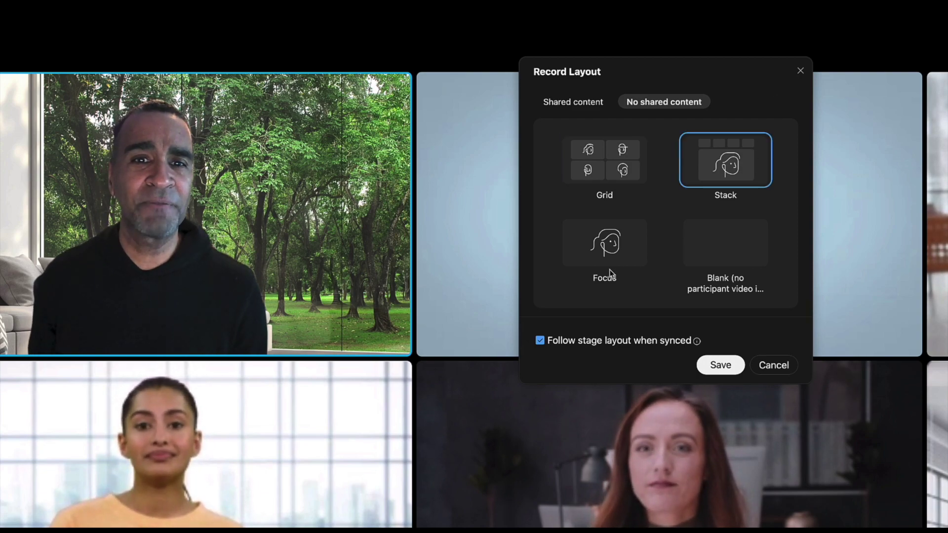
{"action": "left_click", "coordinate": [601, 247]}
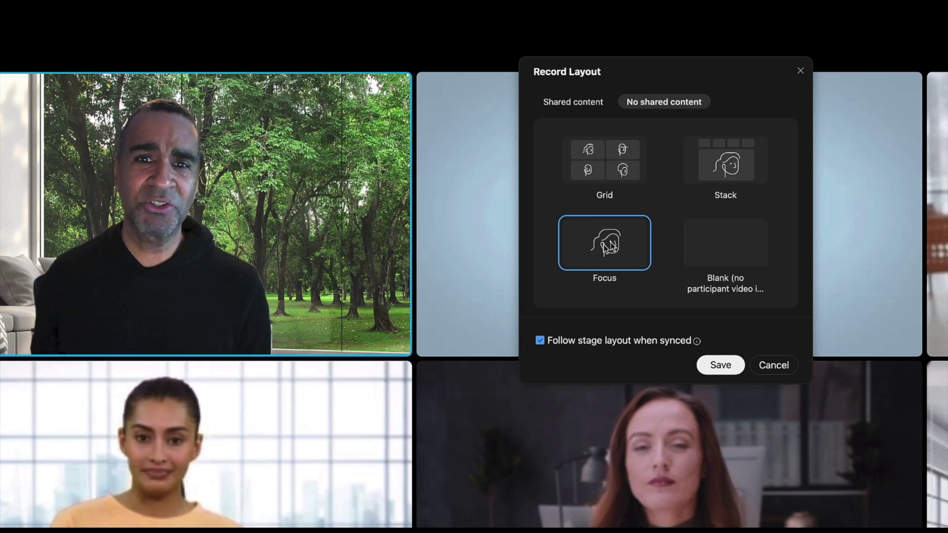
{"action": "left_click", "coordinate": [709, 247]}
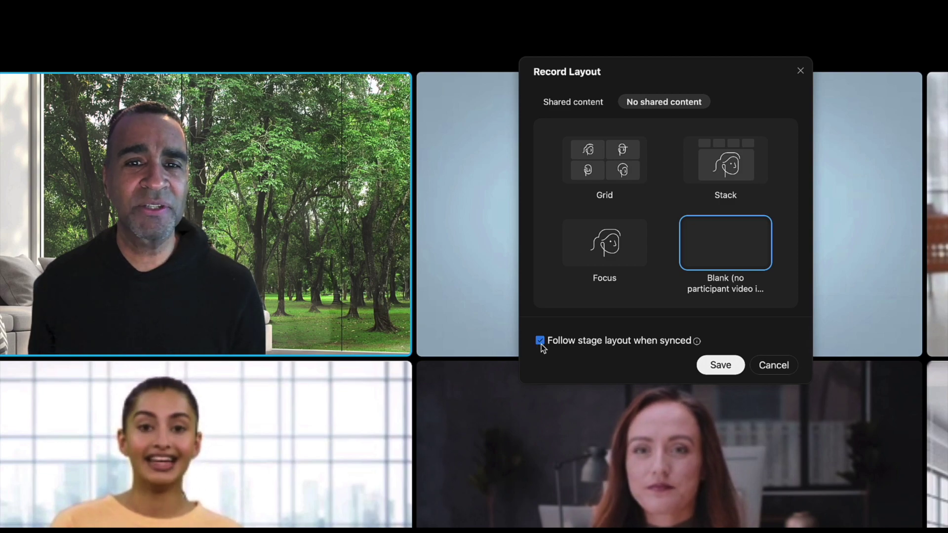
Read the explanation of Follow stage layout when synced, leave the option enabled and save the recording layout
{"action": "left_click", "coordinate": [697, 342]}
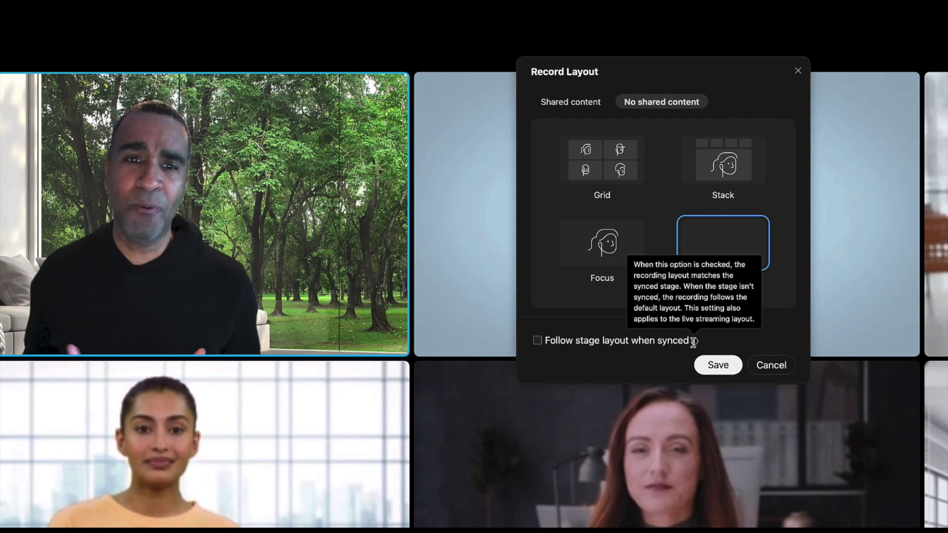
{"action": "left_click", "coordinate": [537, 341]}
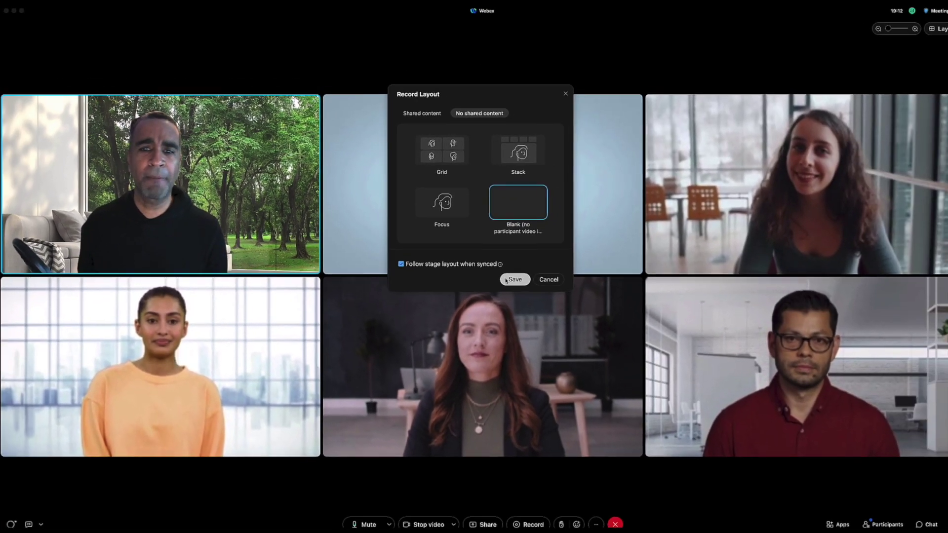
{"action": "left_click", "coordinate": [707, 368]}
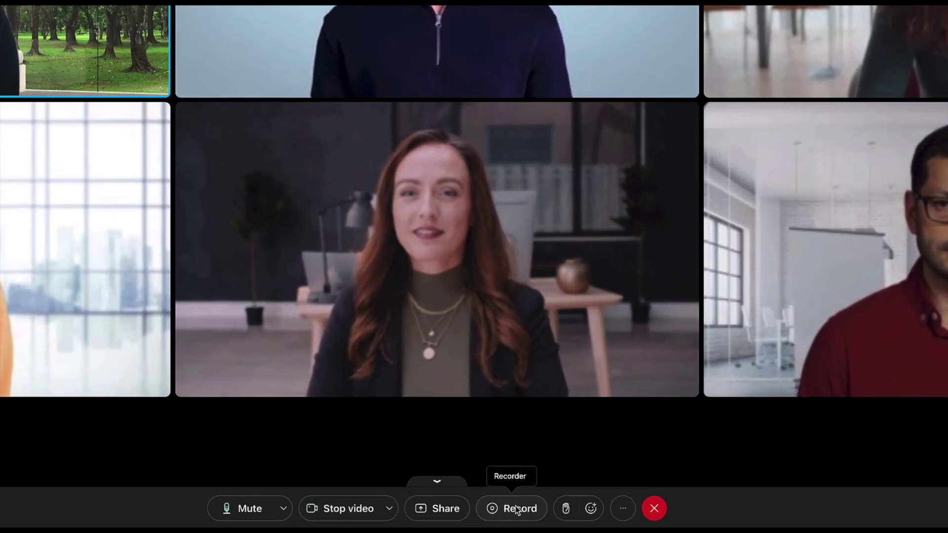
Start recording the meeting to the cloud and pause the recording
{"action": "left_click", "coordinate": [521, 511]}
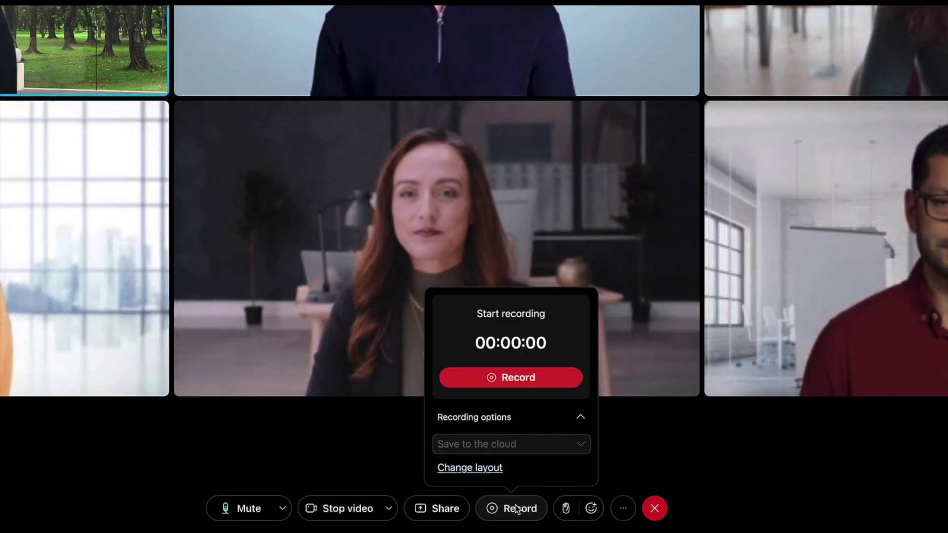
{"action": "left_click", "coordinate": [513, 377]}
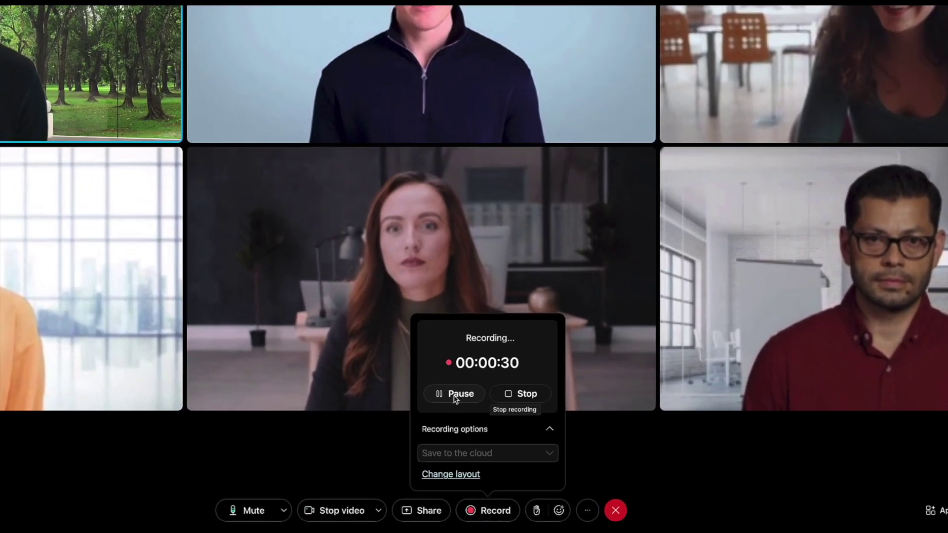
{"action": "left_click", "coordinate": [500, 439]}
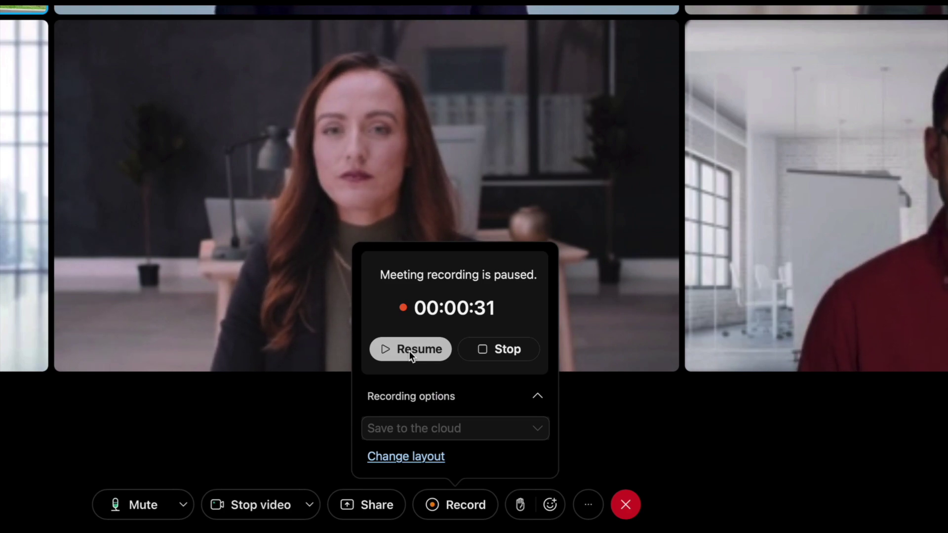
Resume the paused meeting recording and stop it for good
{"action": "left_click", "coordinate": [409, 351]}
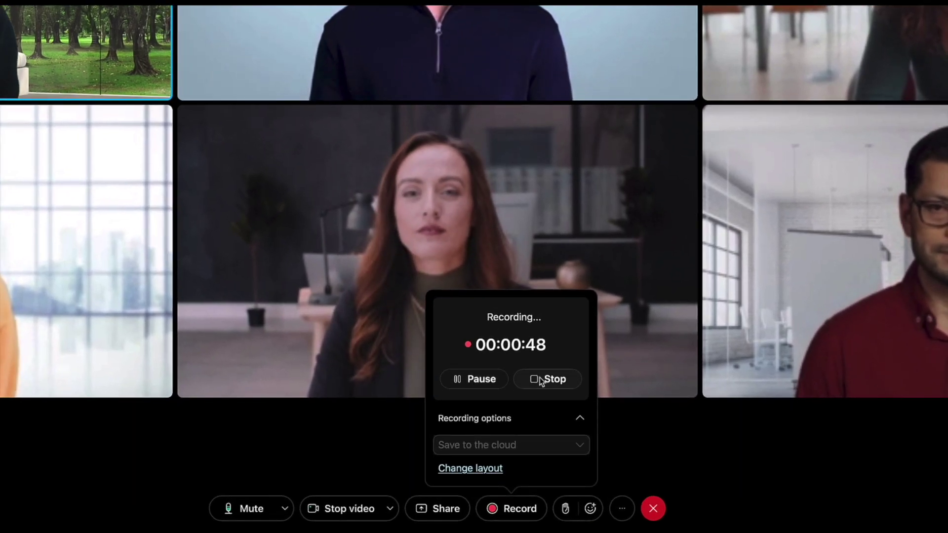
{"action": "left_click", "coordinate": [547, 429]}
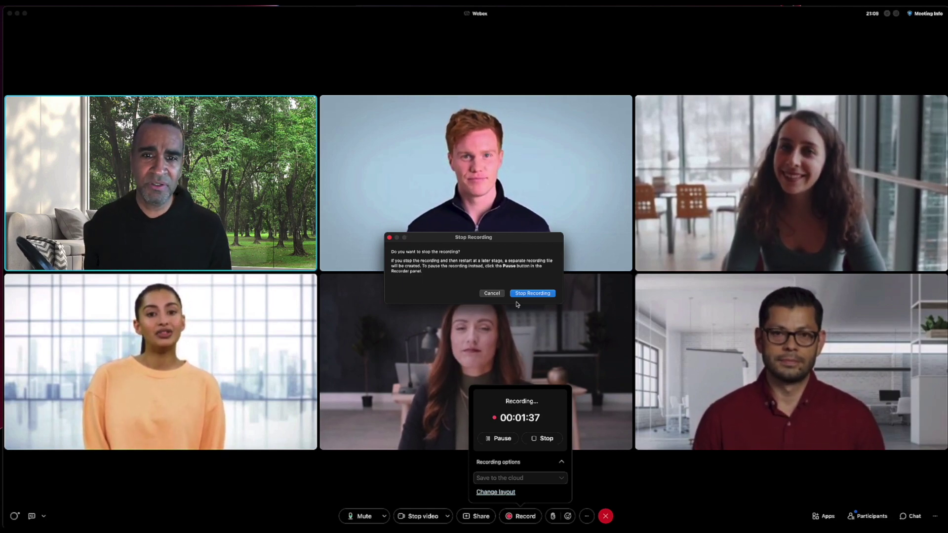
{"action": "left_click", "coordinate": [520, 294]}
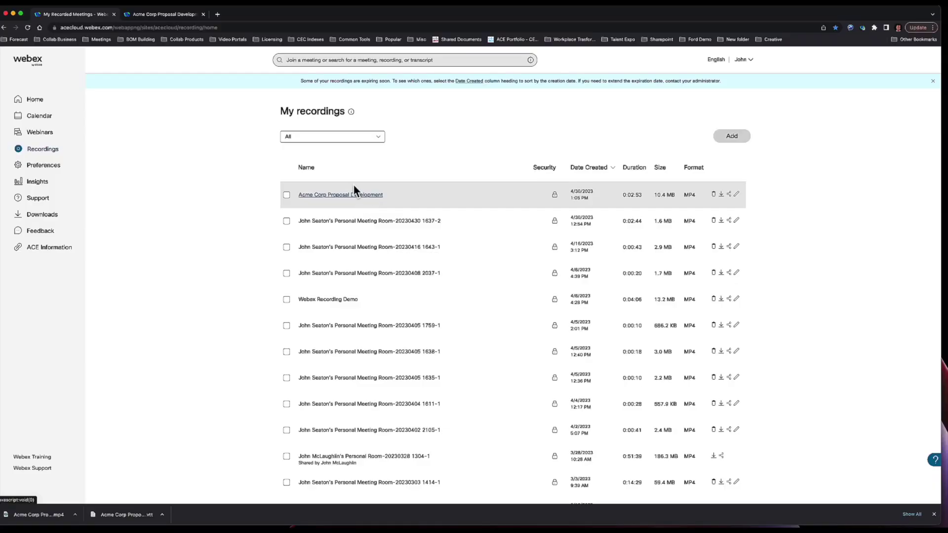
Open the Acme Corp Proposal Development recording from the Webex recordings page, pause playback and skip forward 10 seconds
{"action": "left_click", "coordinate": [354, 193]}
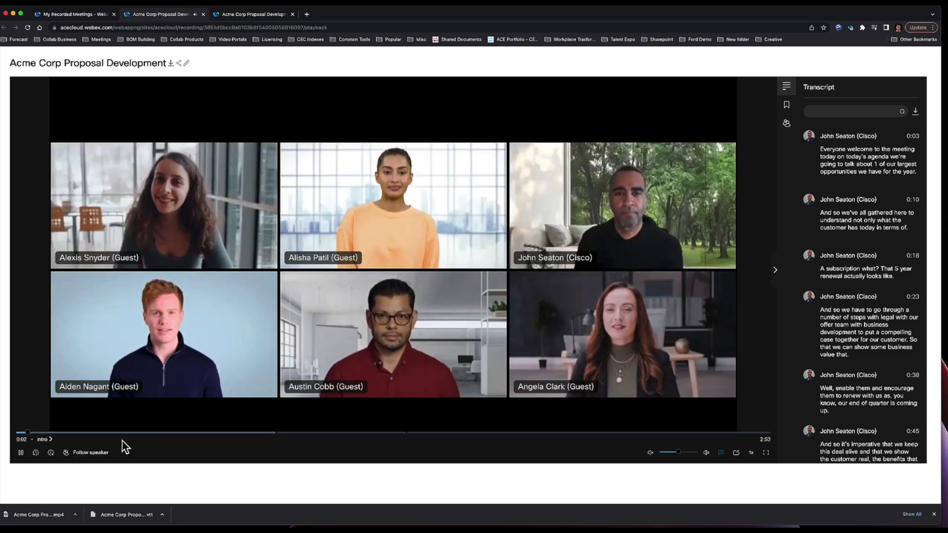
{"action": "left_click", "coordinate": [21, 453]}
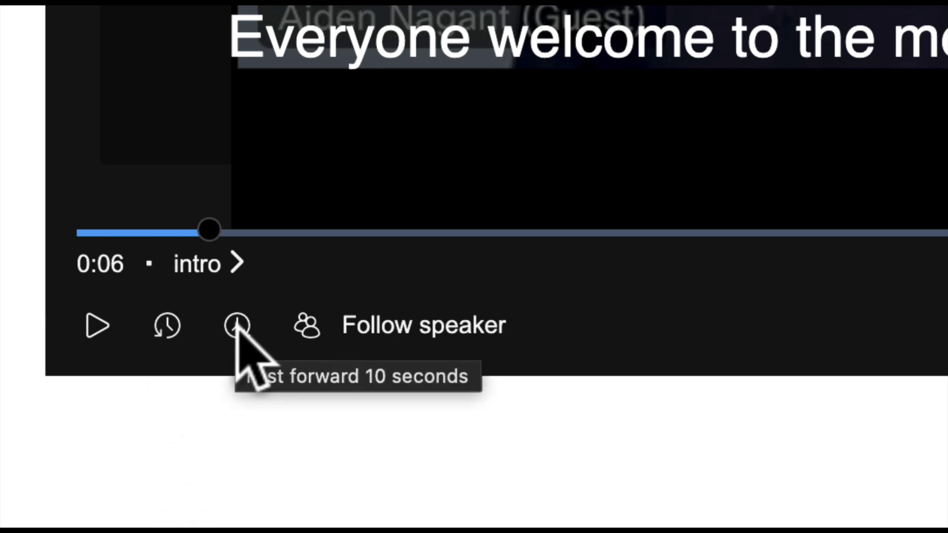
{"action": "left_click", "coordinate": [237, 328]}
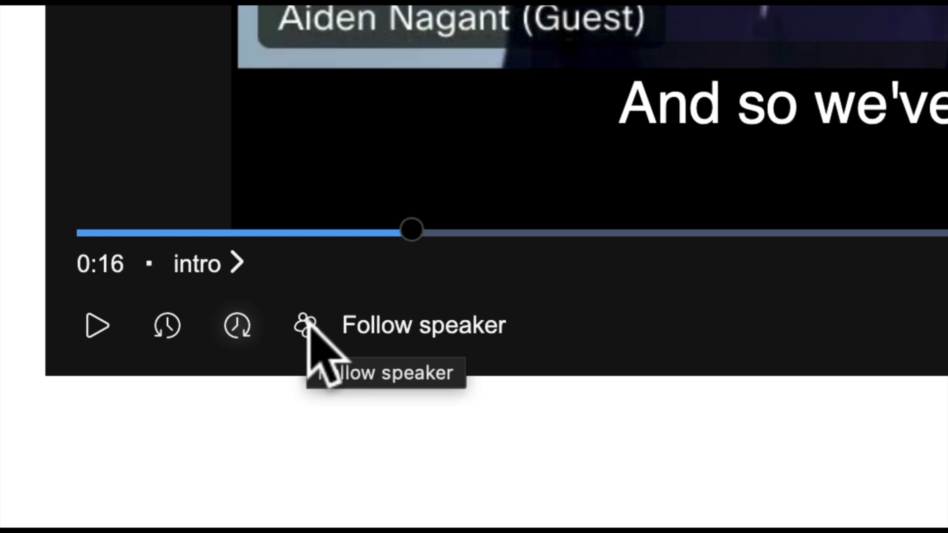
Follow the late-joining guest among the listed speakers and play the recording from that guest's first segment
{"action": "left_click", "coordinate": [308, 328]}
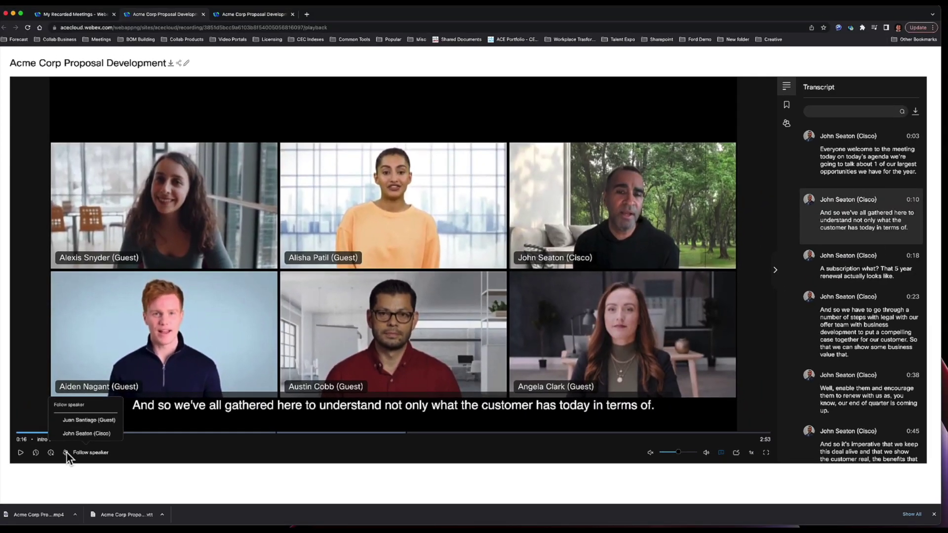
{"action": "left_click", "coordinate": [79, 420]}
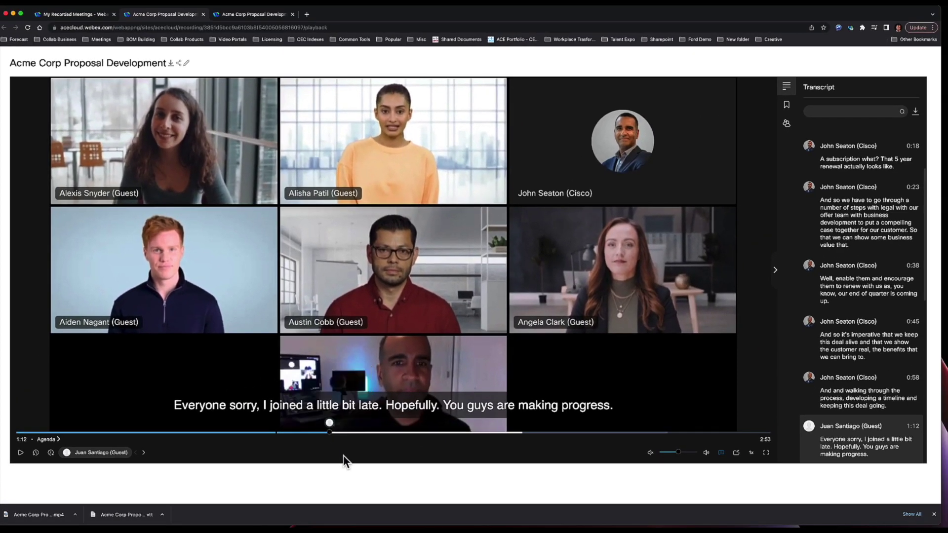
{"action": "left_click", "coordinate": [21, 454]}
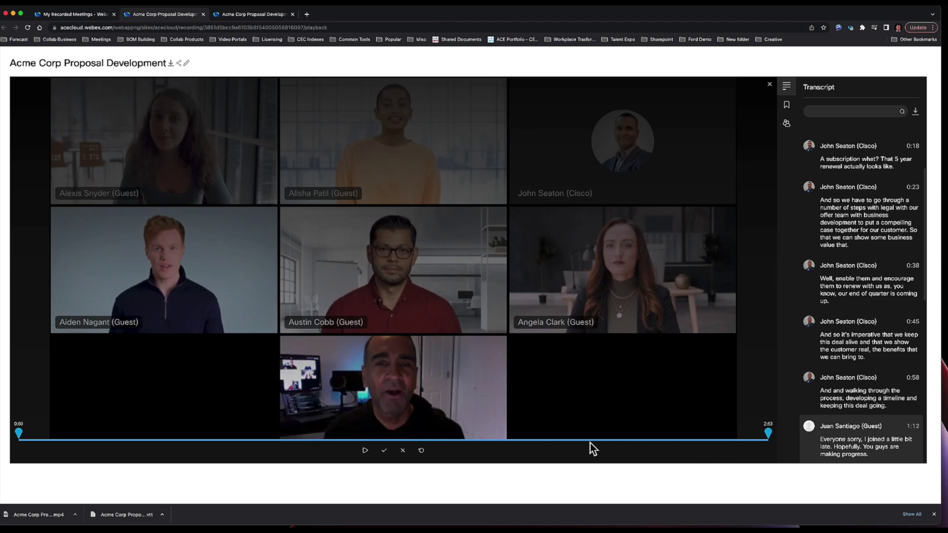
Trim the recording to start at 0:05 and end at 2:50
{"action": "left_click_drag", "start_coordinate": [18, 433], "coordinate": [43, 433]}
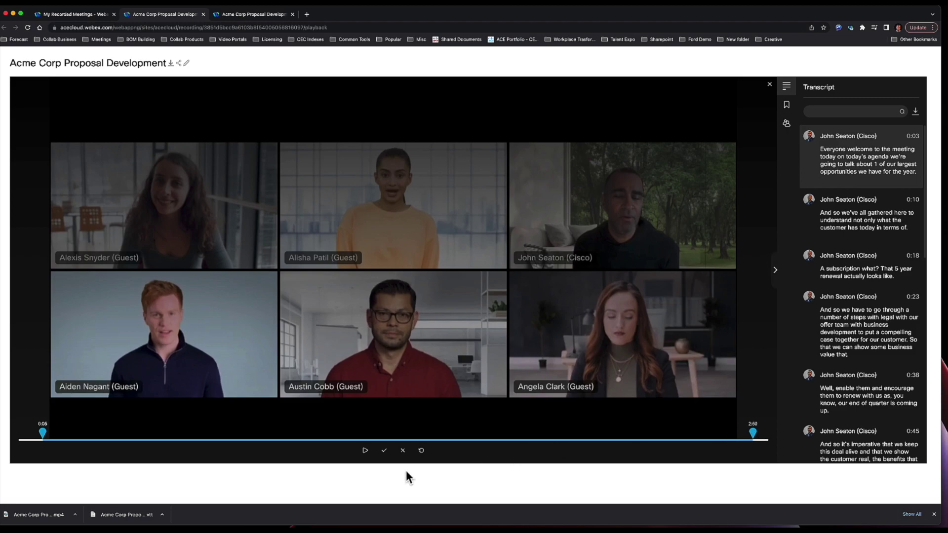
{"action": "left_click", "coordinate": [403, 451]}
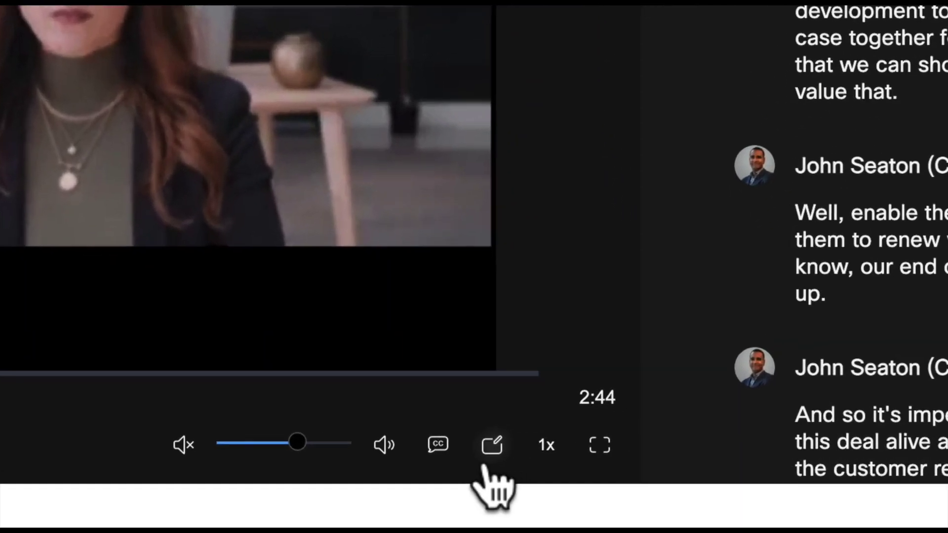
Set the playback rate to 1.25x and play a few seconds of the recording before pausing it
{"action": "left_click", "coordinate": [702, 450]}
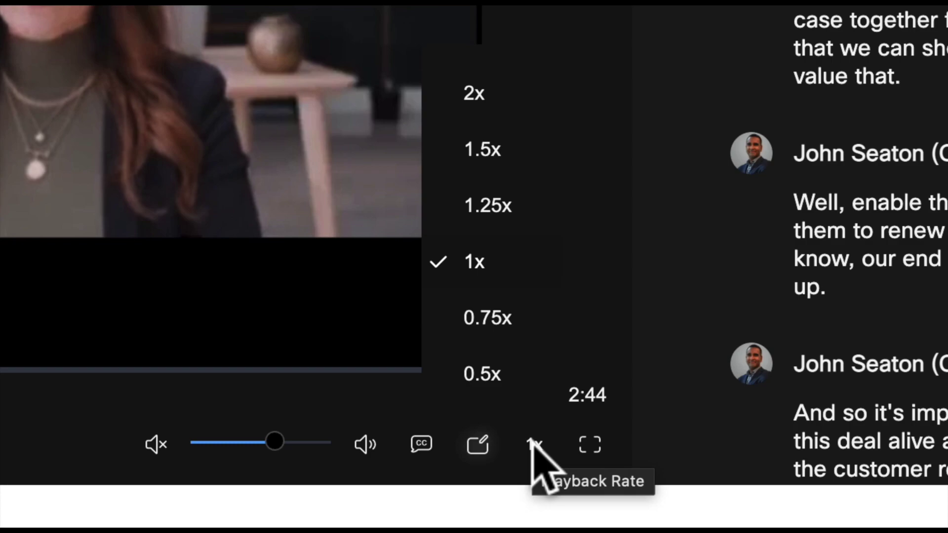
{"action": "left_click", "coordinate": [486, 208]}
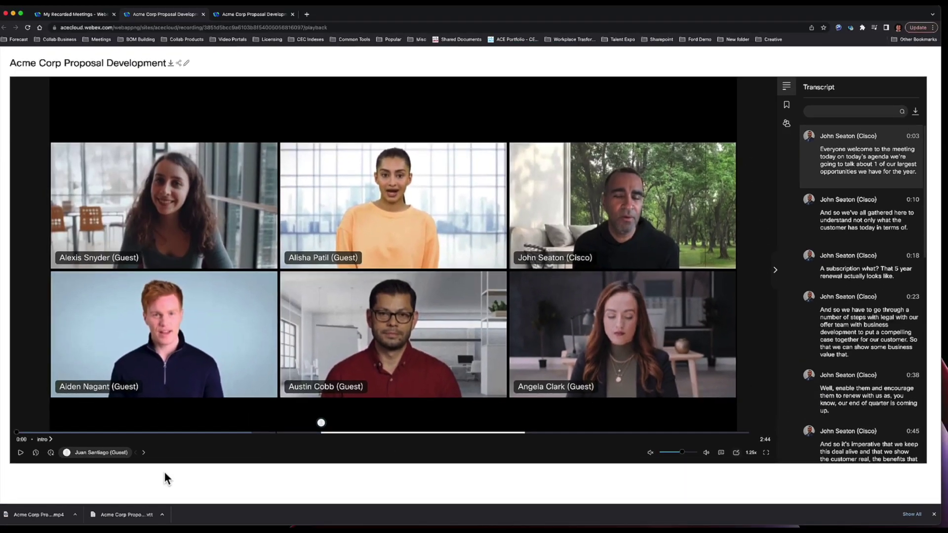
{"action": "left_click", "coordinate": [20, 455]}
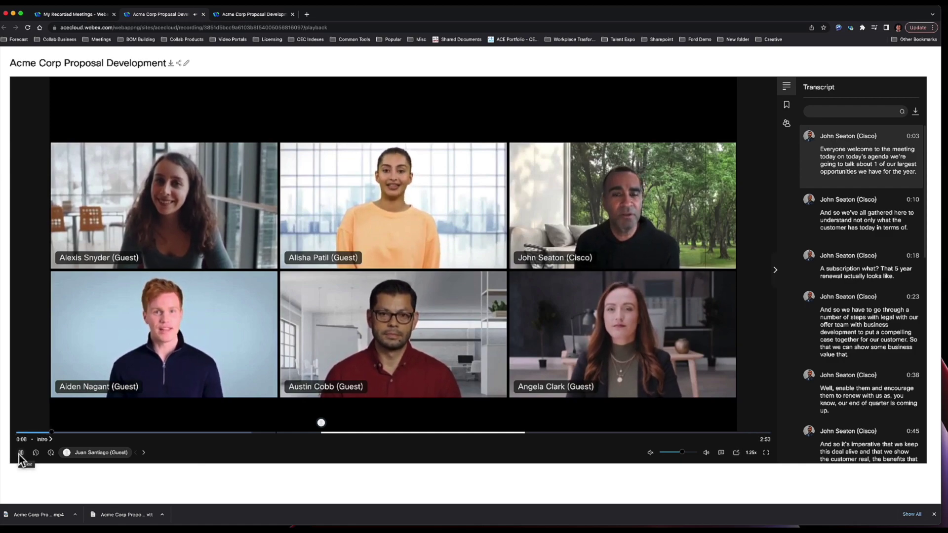
{"action": "left_click", "coordinate": [20, 454]}
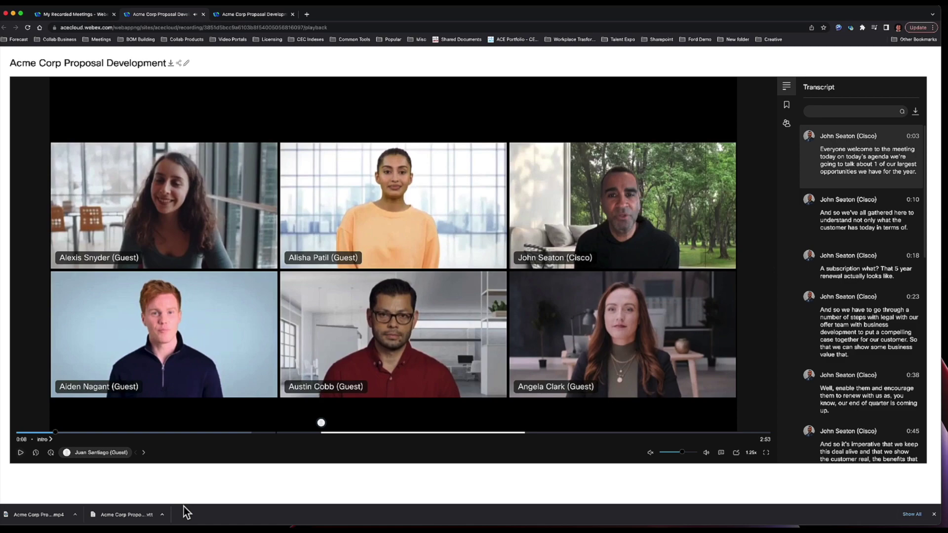
Set the playback rate to 1.5x and view the recording in full screen before returning to the normal view
{"action": "left_click", "coordinate": [750, 452]}
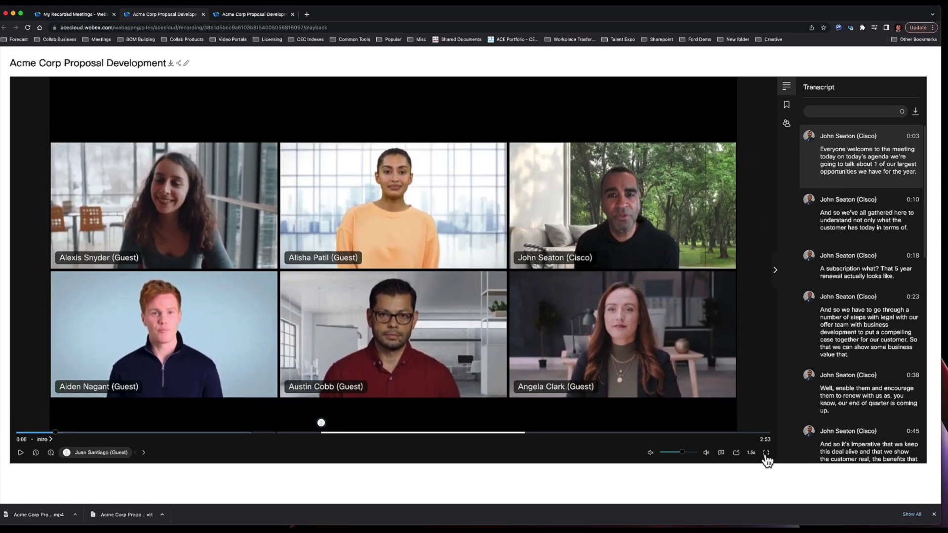
{"action": "left_click", "coordinate": [566, 379]}
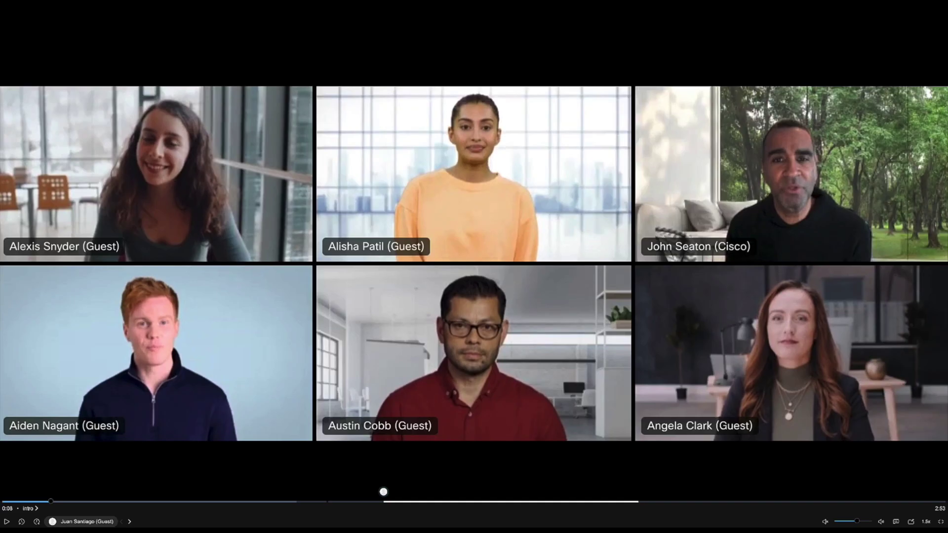
{"action": "key", "text": "Escape"}
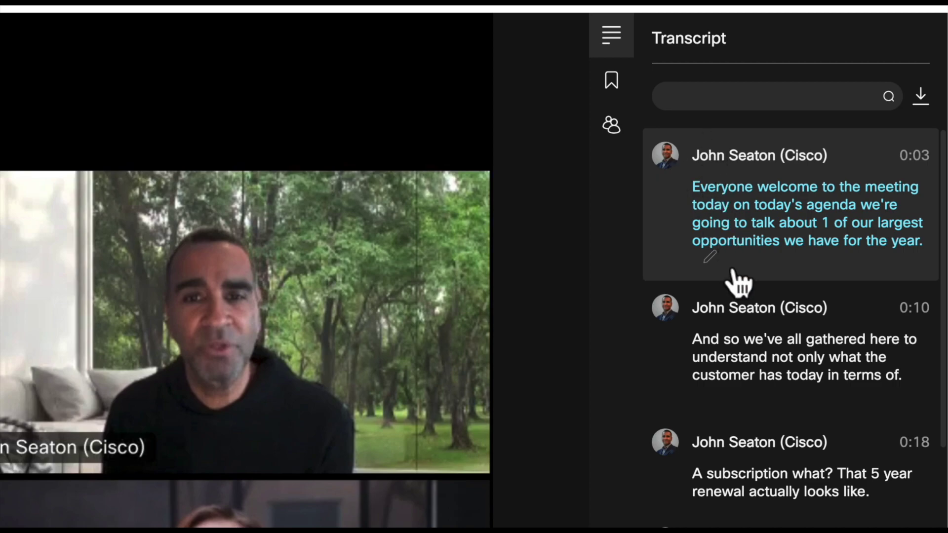
Look through the transcript, open the guest's 1:18 segment for editing, and cancel without changing its text
{"action": "scroll", "coordinate": [736, 400], "scroll_direction": "down", "scroll_amount": 9}
{"action": "scroll", "coordinate": [735, 403], "scroll_direction": "down", "scroll_amount": 8}
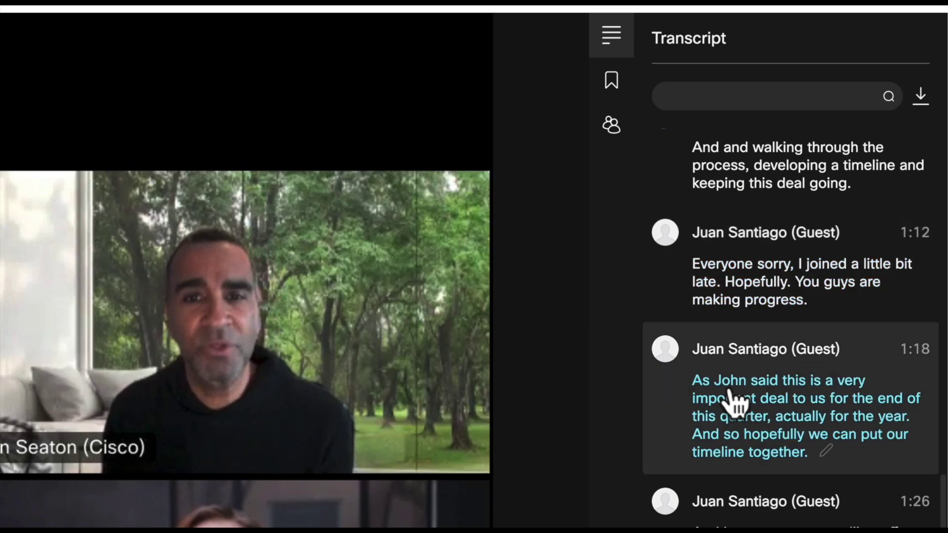
{"action": "left_click", "coordinate": [826, 452]}
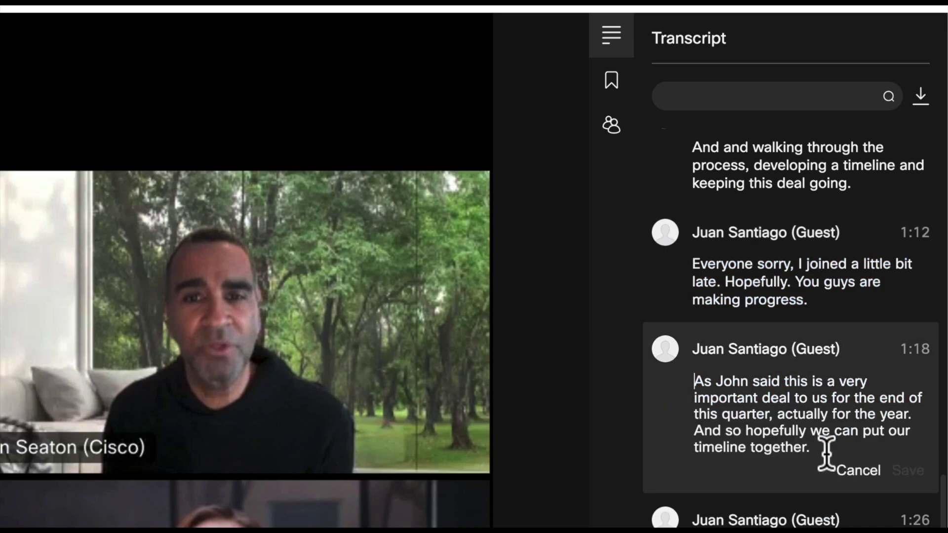
{"action": "left_click", "coordinate": [858, 471]}
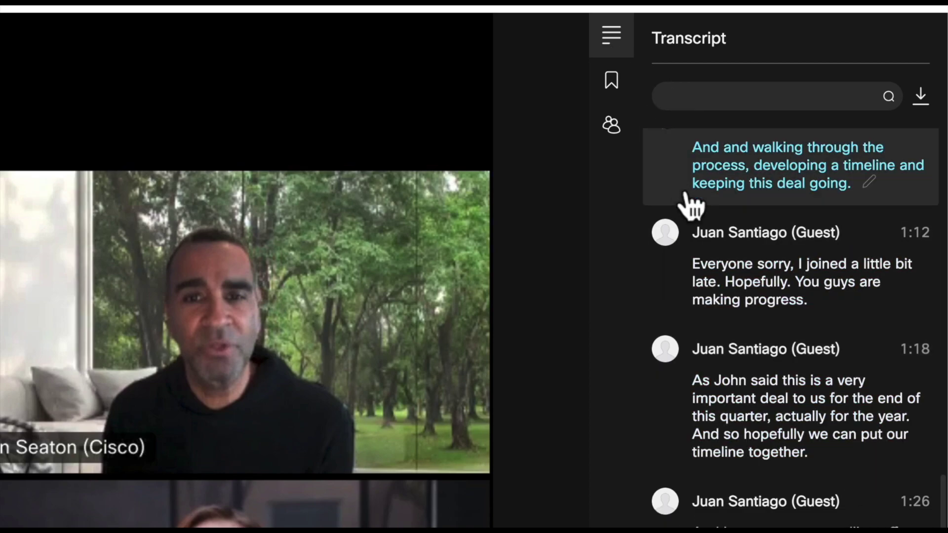
Search the recording's transcript for "Subscription" from its search field
{"action": "scroll", "coordinate": [689, 201], "scroll_direction": "up", "scroll_amount": 10}
{"action": "left_click", "coordinate": [676, 94]}
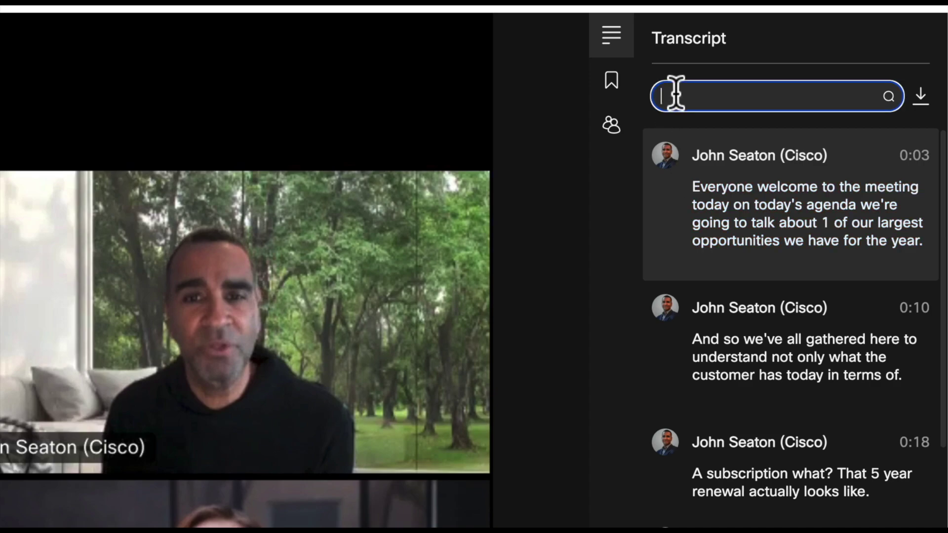
{"action": "type", "text": "Su"}
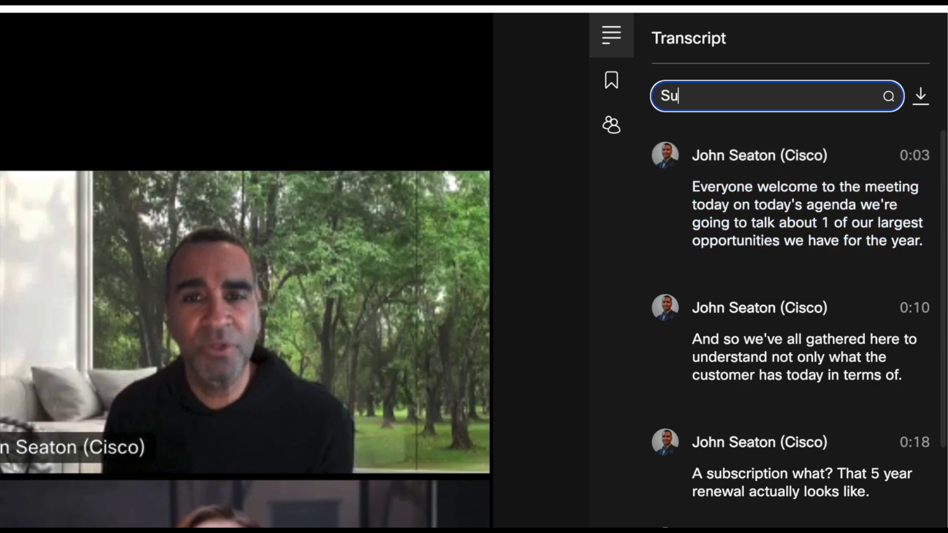
{"action": "type", "text": "bscription"}
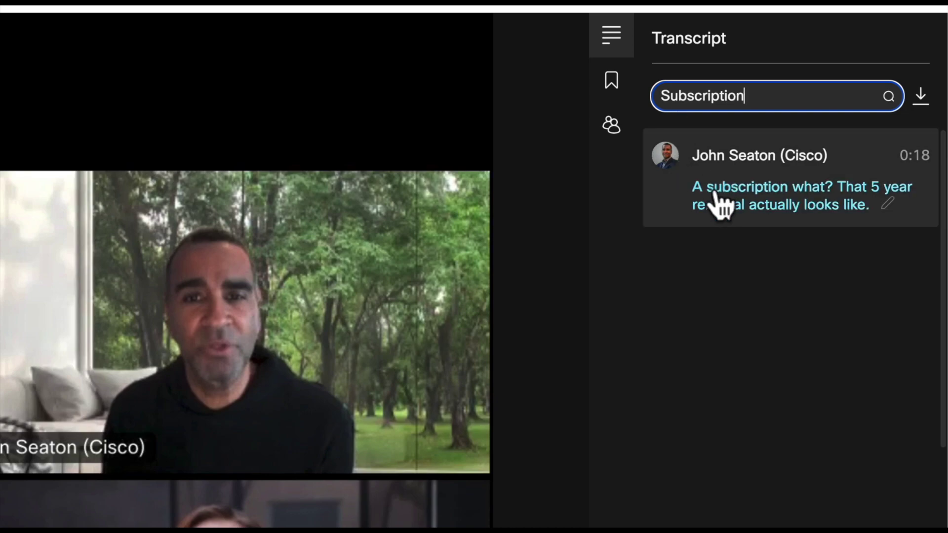
Review the recording's chapters, open and cancel the chapter editor, and view the participants with their join and leave times
{"action": "left_click", "coordinate": [612, 88]}
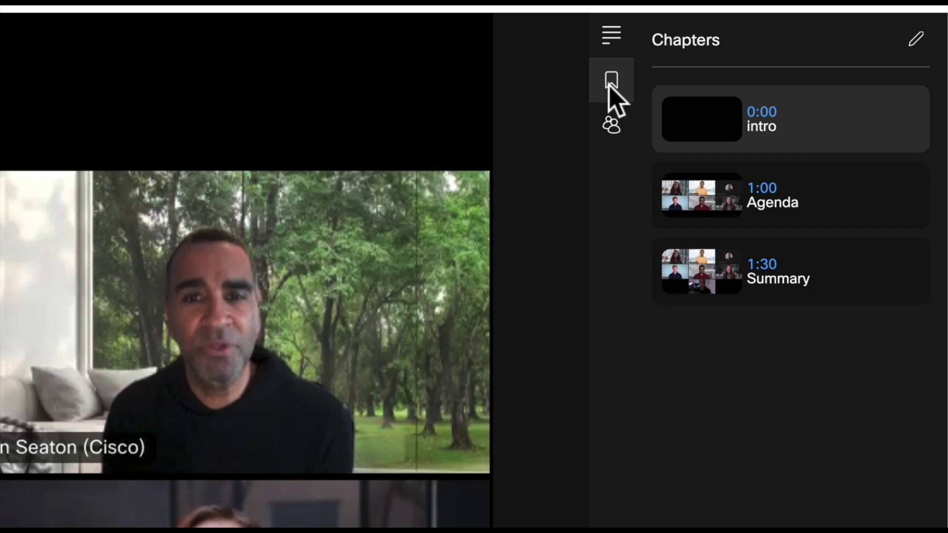
{"action": "left_click", "coordinate": [917, 38]}
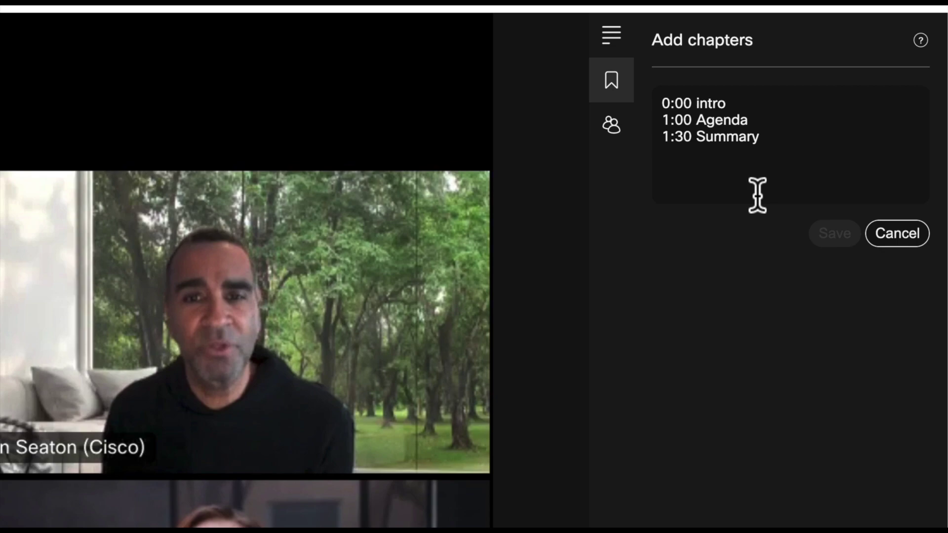
{"action": "left_click", "coordinate": [892, 241]}
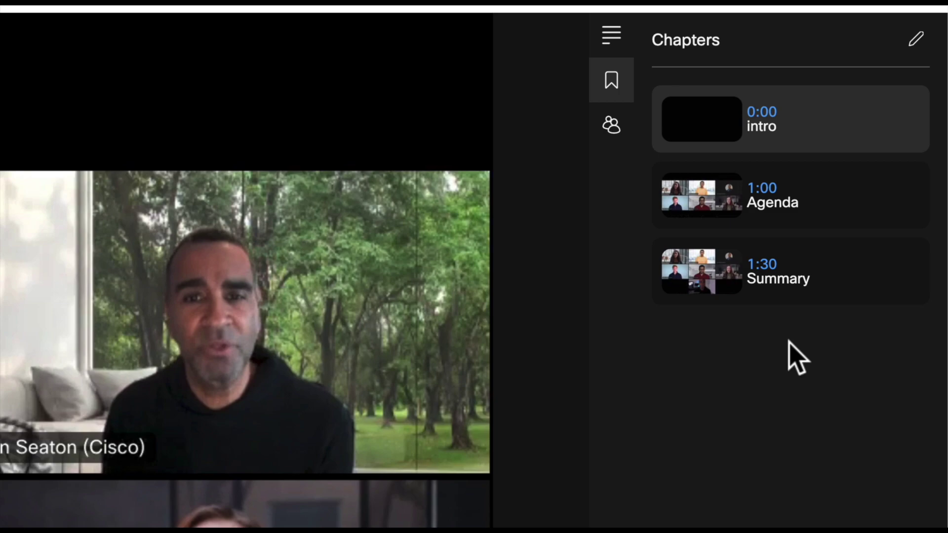
{"action": "left_click", "coordinate": [613, 127]}
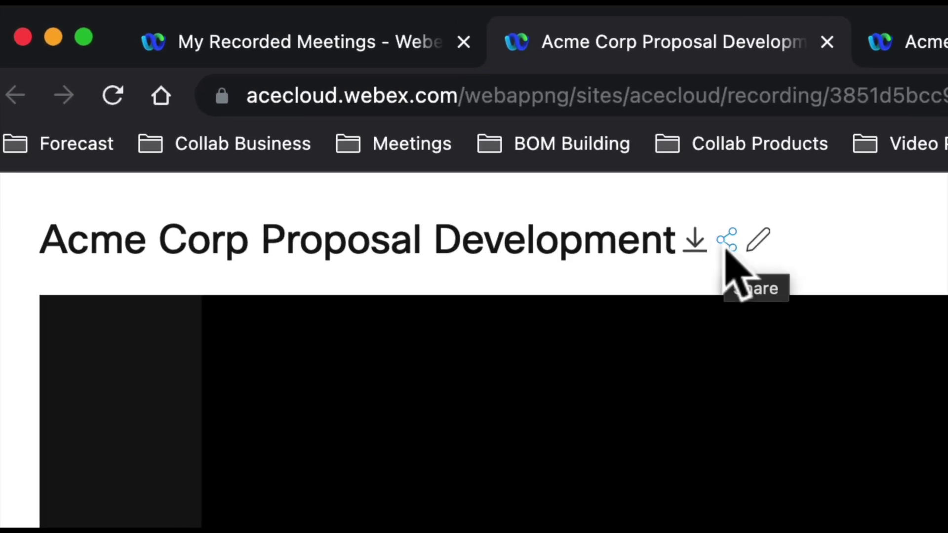
In the recording's sharing options, disable the public link, confirm closing it, re-enable it and copy the link
{"action": "left_click", "coordinate": [726, 247]}
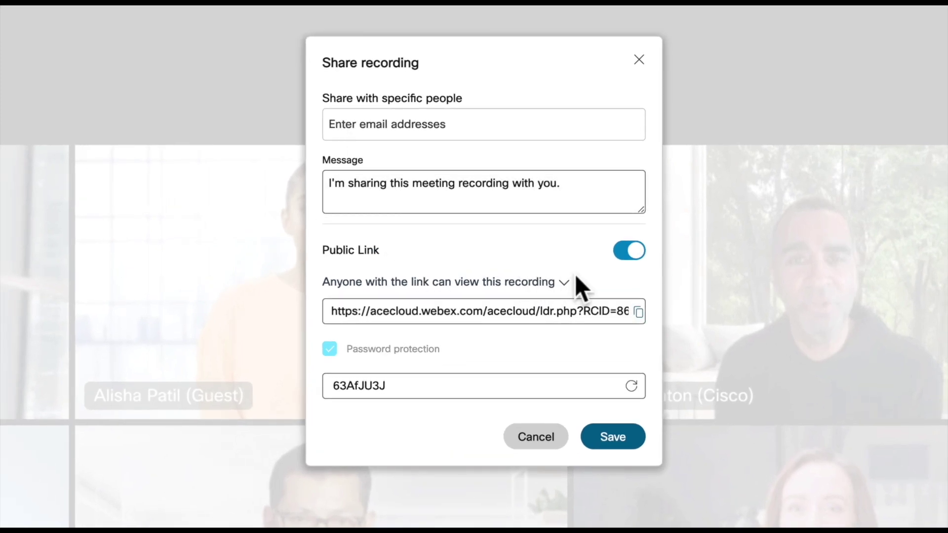
{"action": "left_click", "coordinate": [632, 250]}
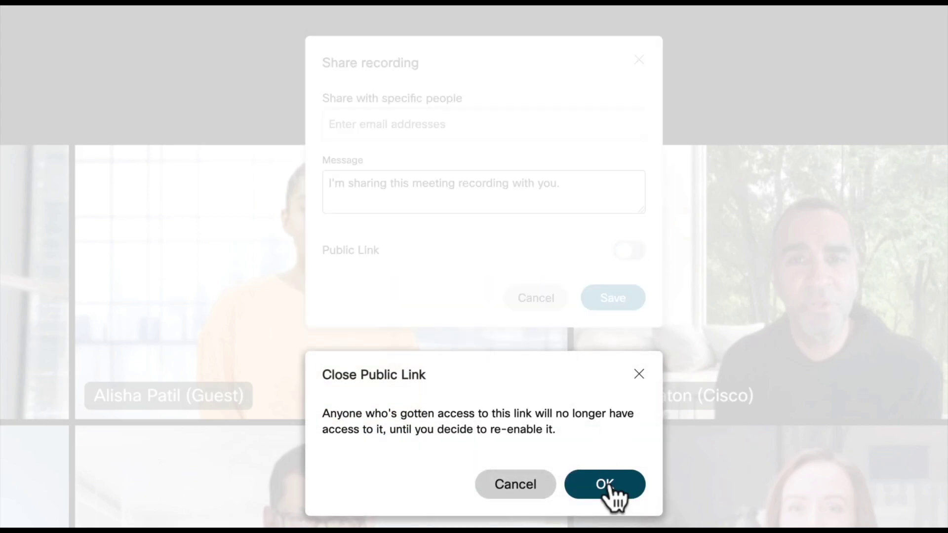
{"action": "left_click", "coordinate": [607, 485]}
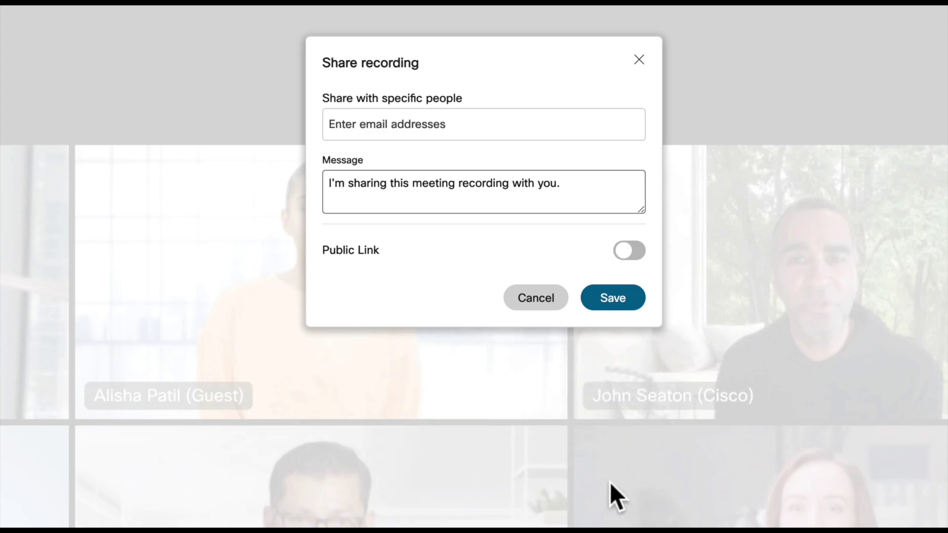
{"action": "left_click", "coordinate": [626, 256]}
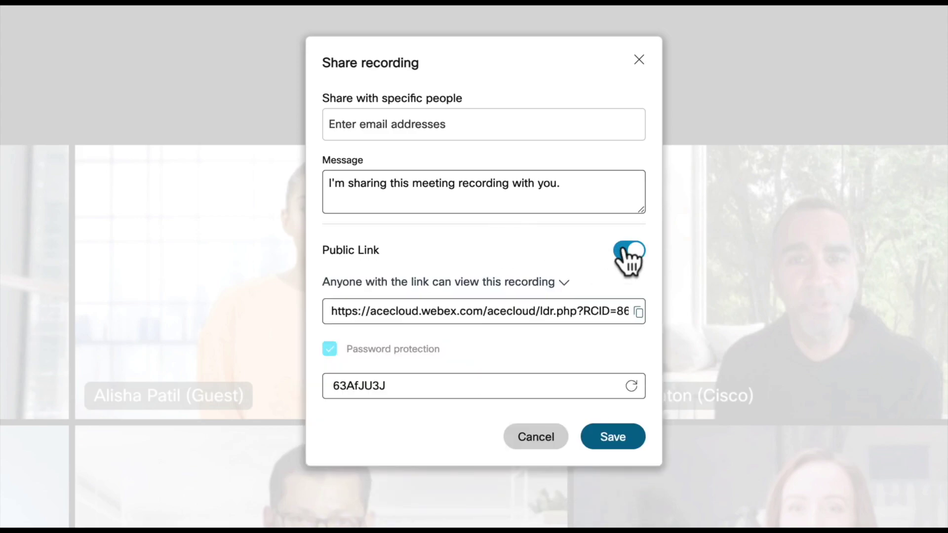
{"action": "left_click", "coordinate": [639, 311]}
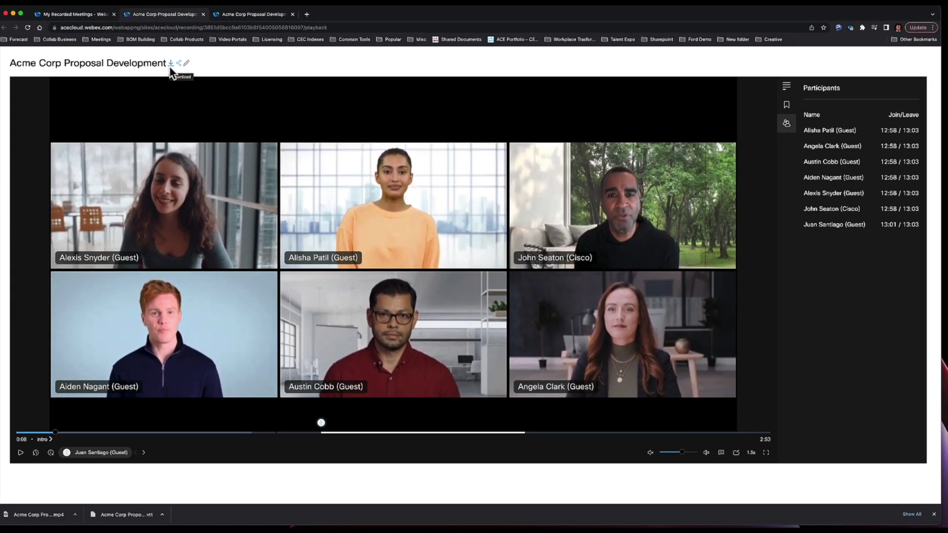
View and cancel the MP4 and transcript download options, and play a few seconds of the downloaded MP4 before closing it
{"action": "left_click", "coordinate": [666, 244]}
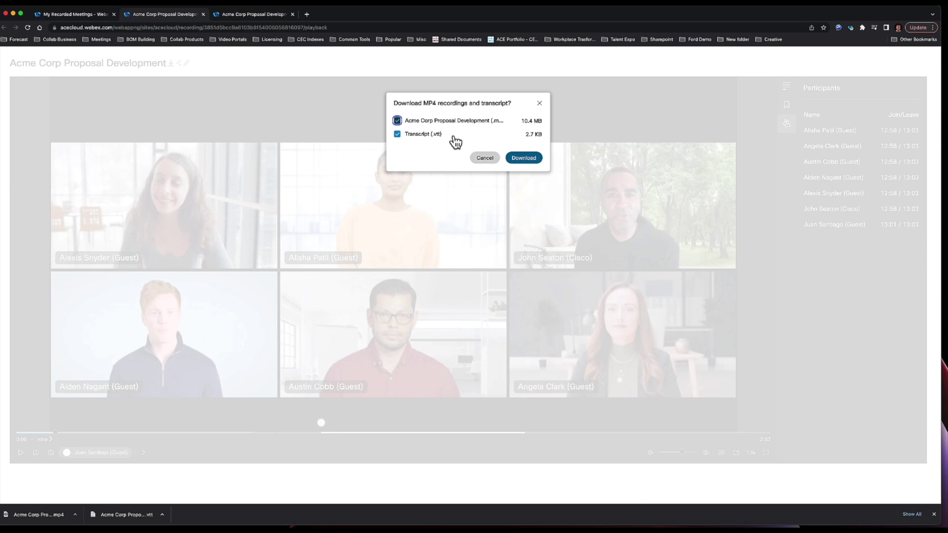
{"action": "left_click", "coordinate": [484, 159]}
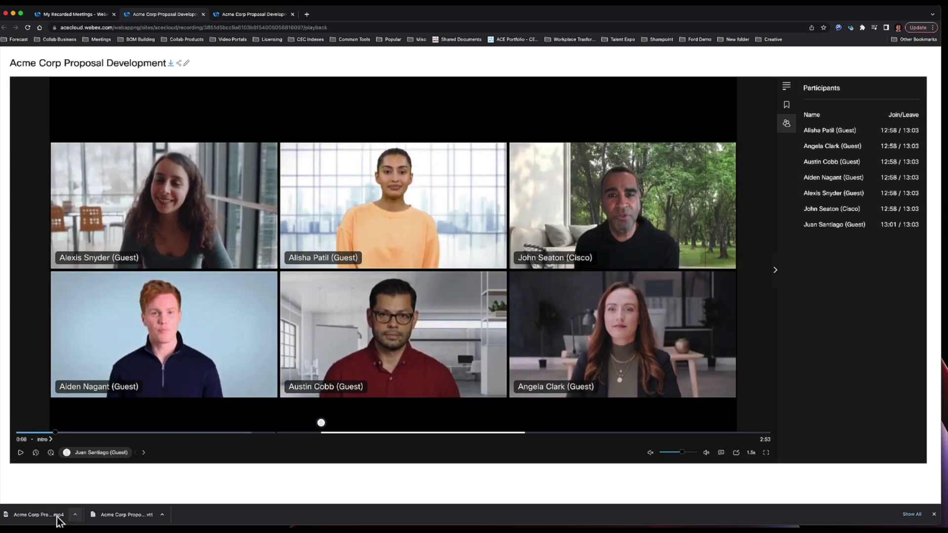
{"action": "left_click", "coordinate": [47, 517]}
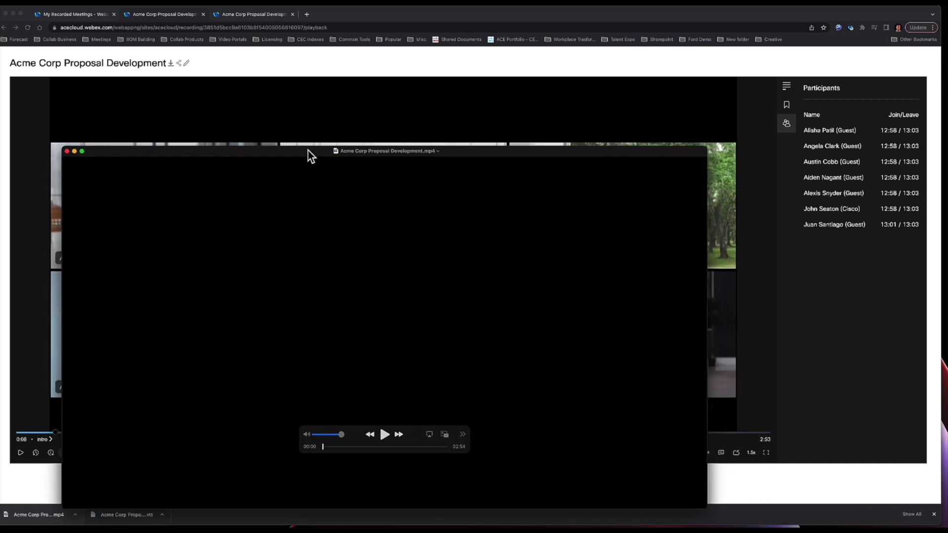
{"action": "left_click_drag", "start_coordinate": [310, 156], "coordinate": [342, 124]}
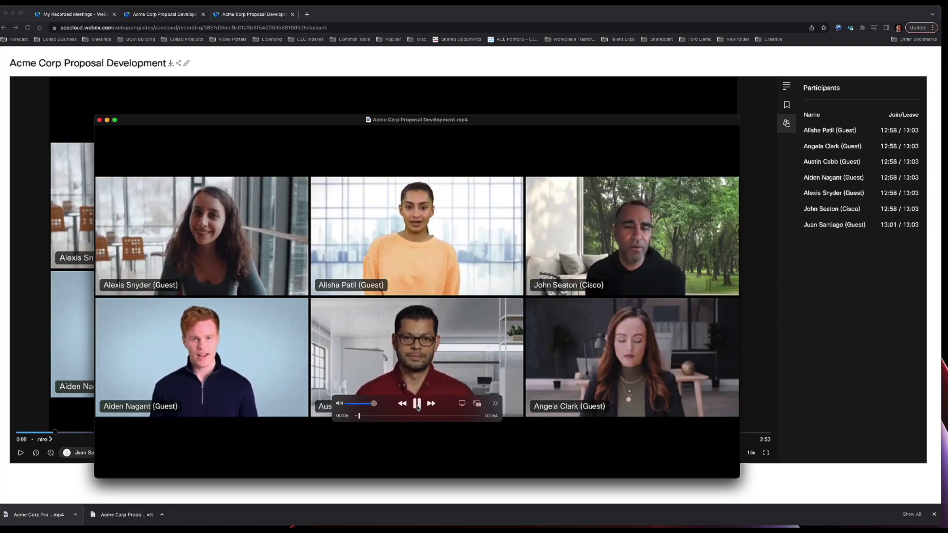
{"action": "left_click", "coordinate": [417, 404]}
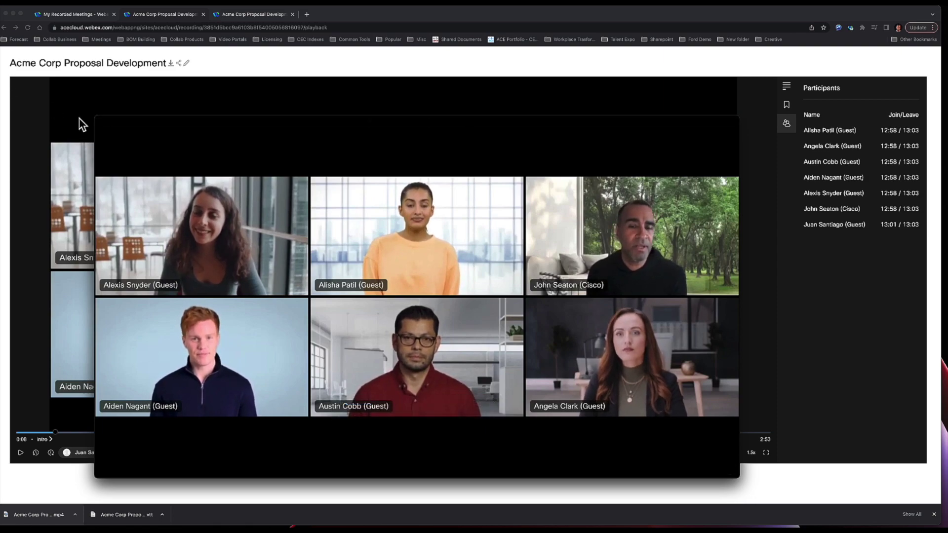
{"action": "left_click", "coordinate": [100, 120]}
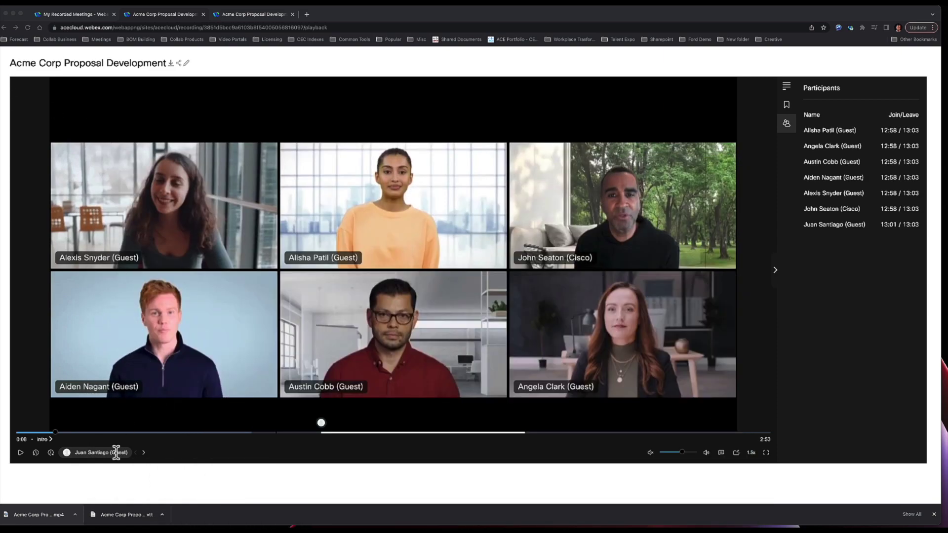
Open the downloaded transcript file Acme Corp Proposal Development.vtt and enlarge its window to read the segments
{"action": "left_click", "coordinate": [121, 514]}
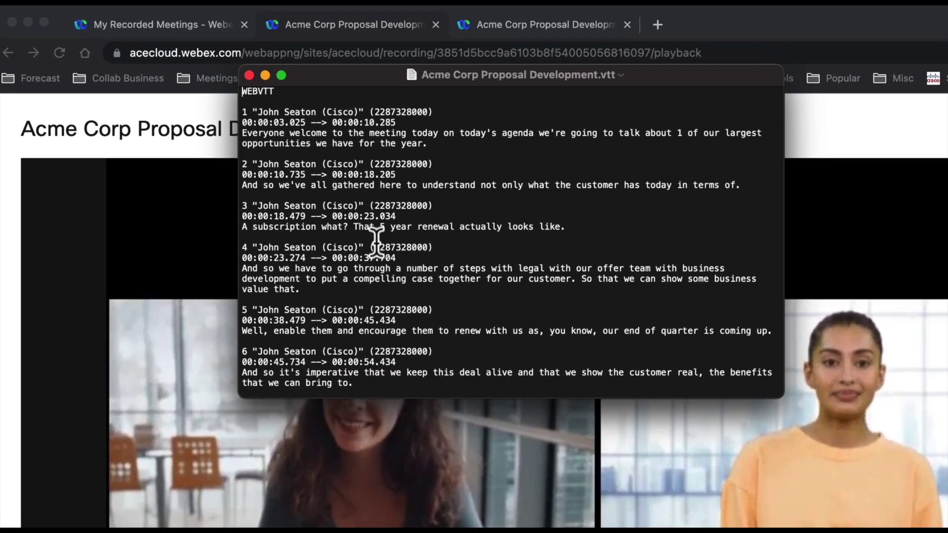
{"action": "left_click_drag", "start_coordinate": [782, 396], "coordinate": [947, 532]}
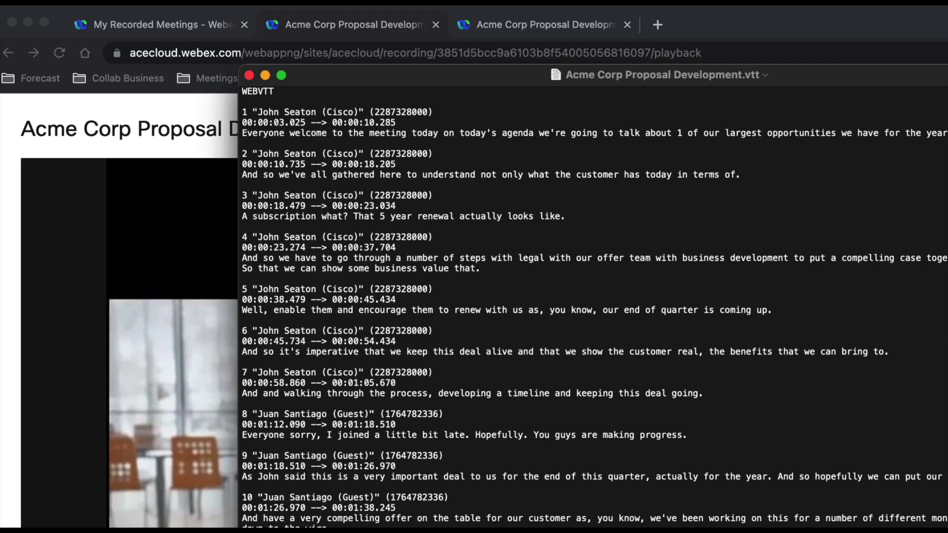